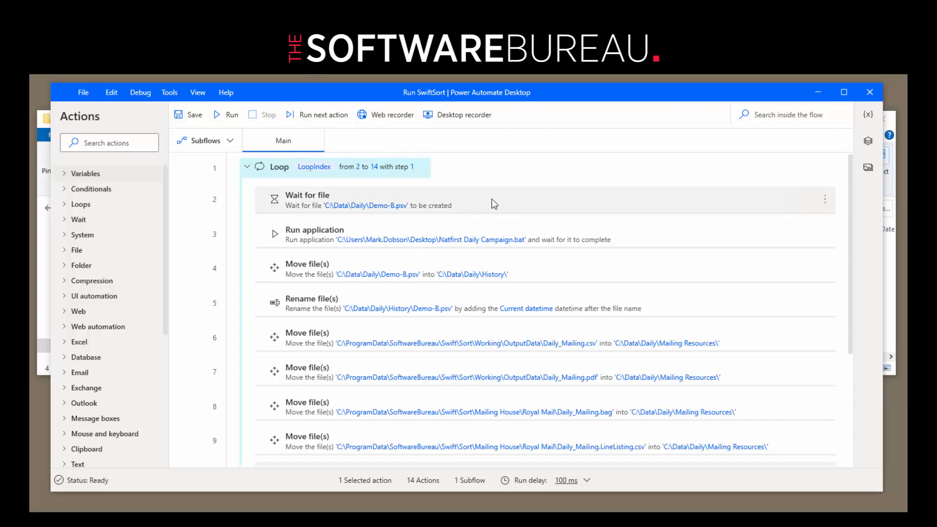
Inspect the parameters of the Wait for file action for Demo-B.psv and of the Run application action.
click(468, 204)
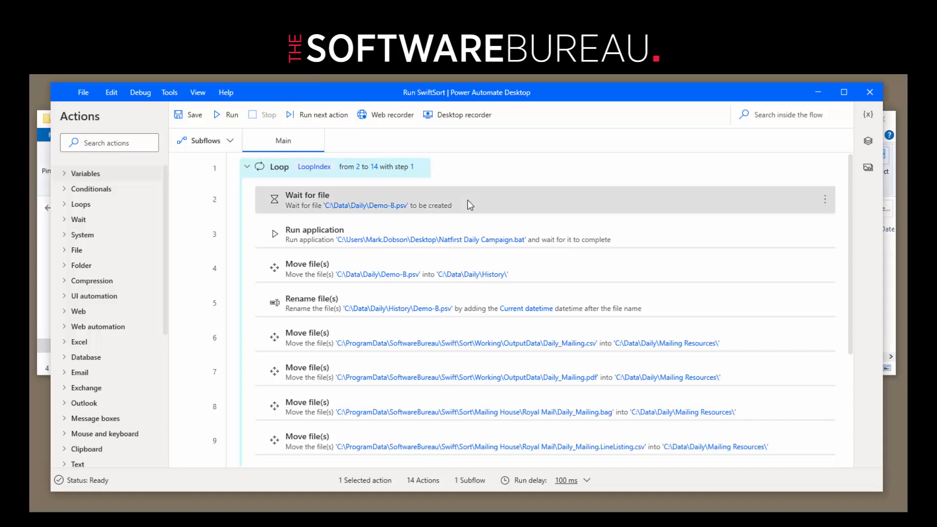
double_click(468, 201)
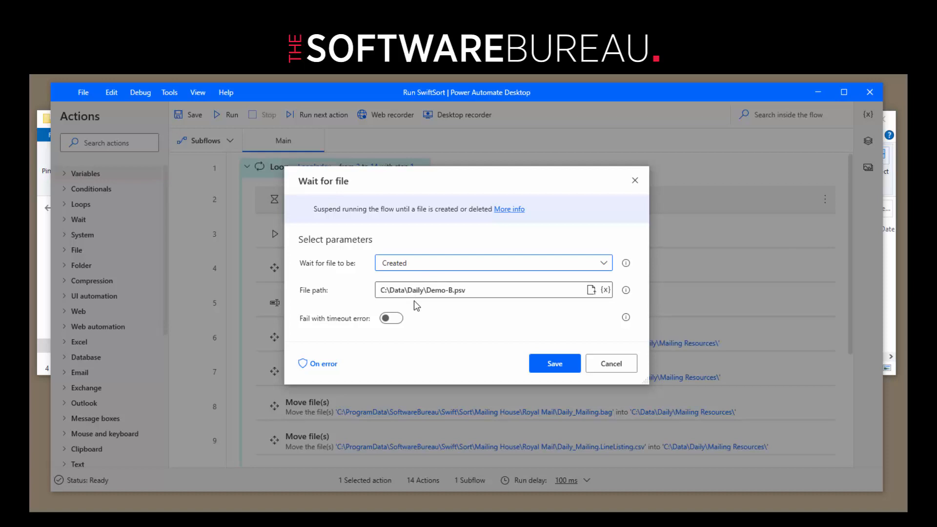
click(607, 366)
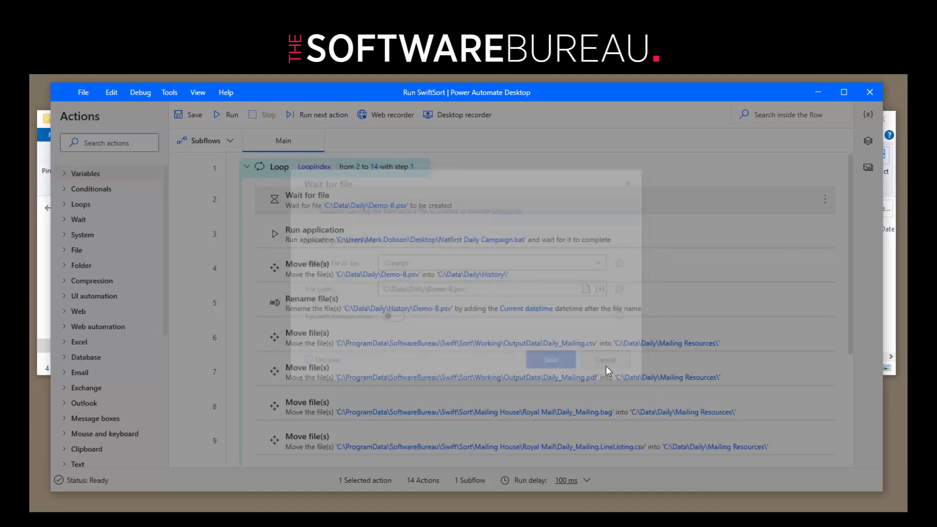
double_click(374, 236)
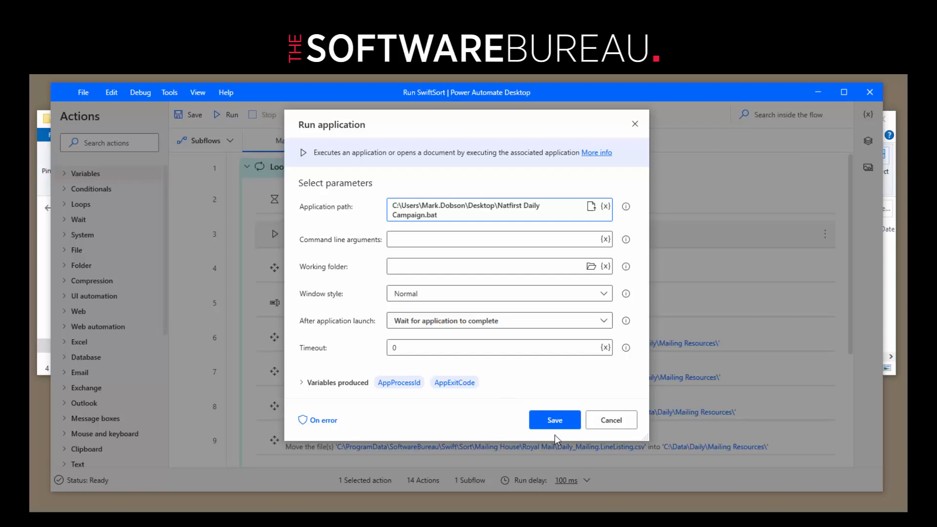
click(607, 426)
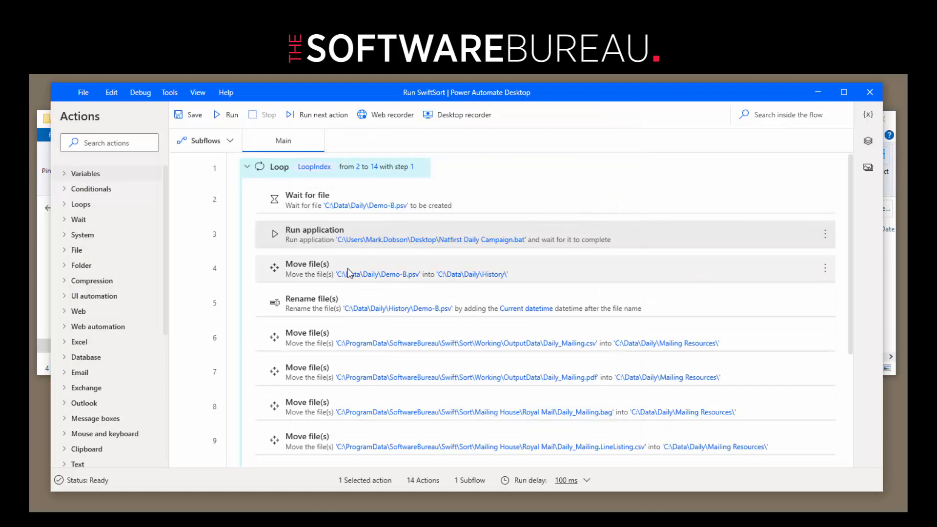
Inspect the parameters of the actions that move Demo-B.psv into the History folder and rename it with the current datetime.
double_click(349, 273)
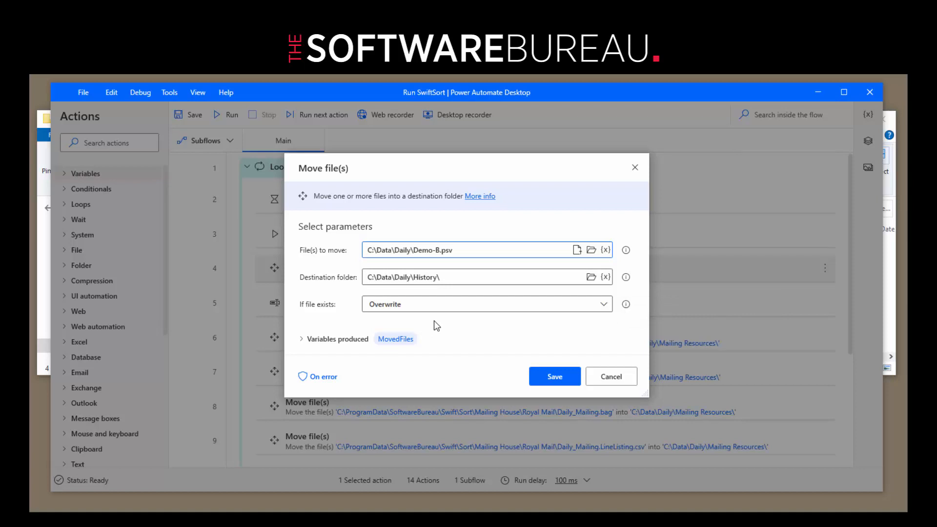
click(611, 377)
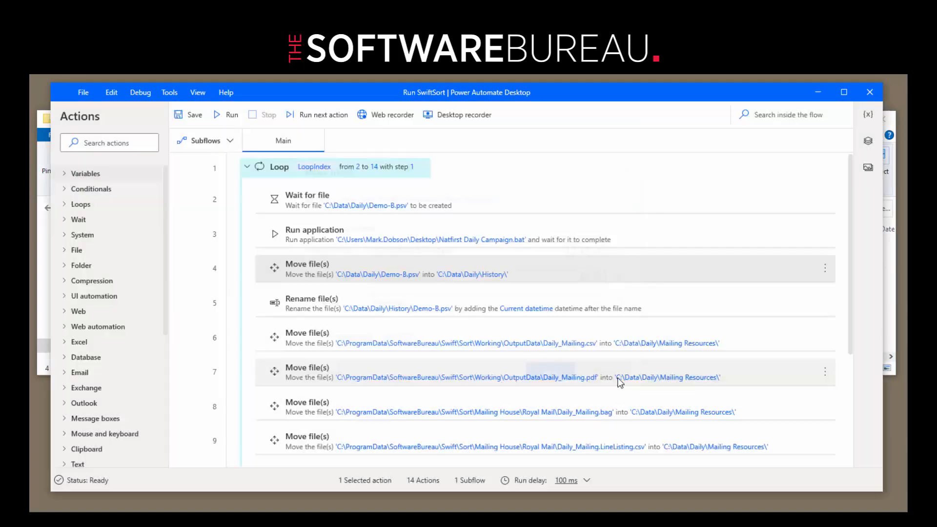
double_click(453, 303)
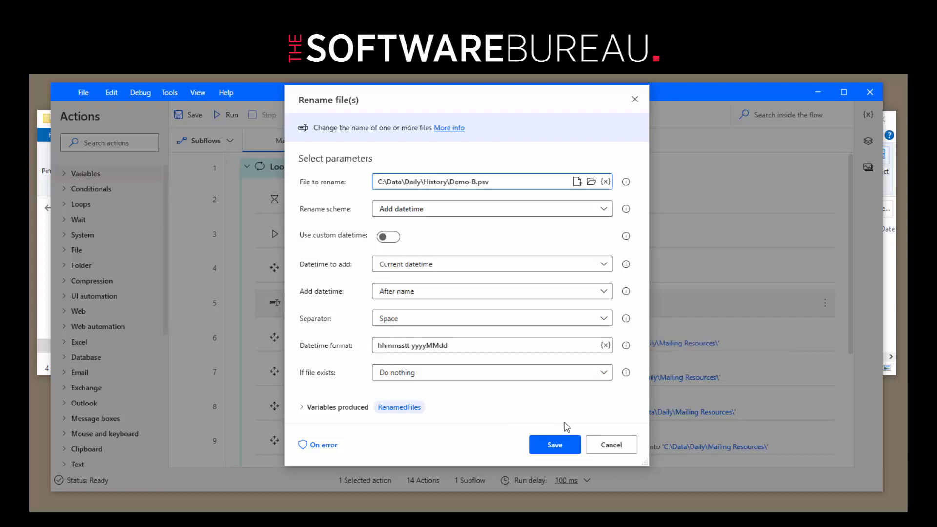
click(615, 445)
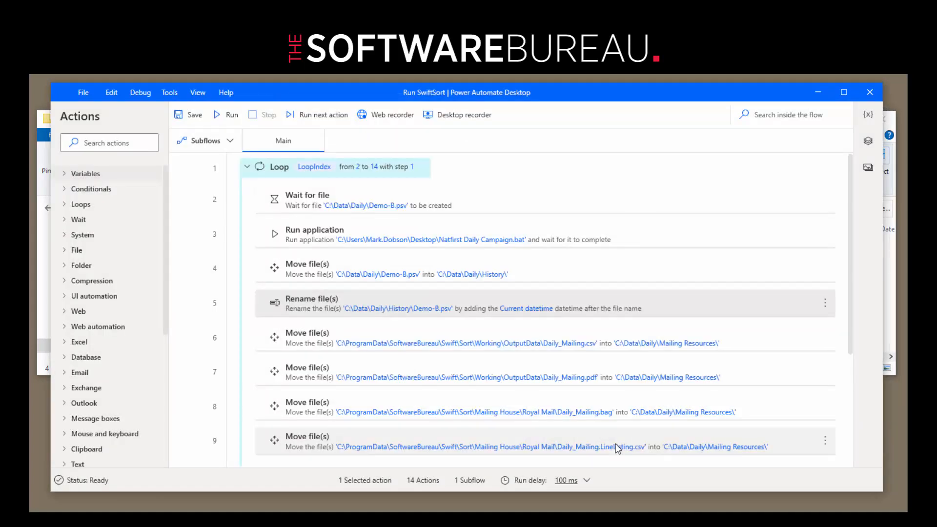
Inspect the parameters of the actions that move Daily_Mailing.csv into Mailing Resources and rename Daily_Mailing.bag with the current datetime.
double_click(404, 341)
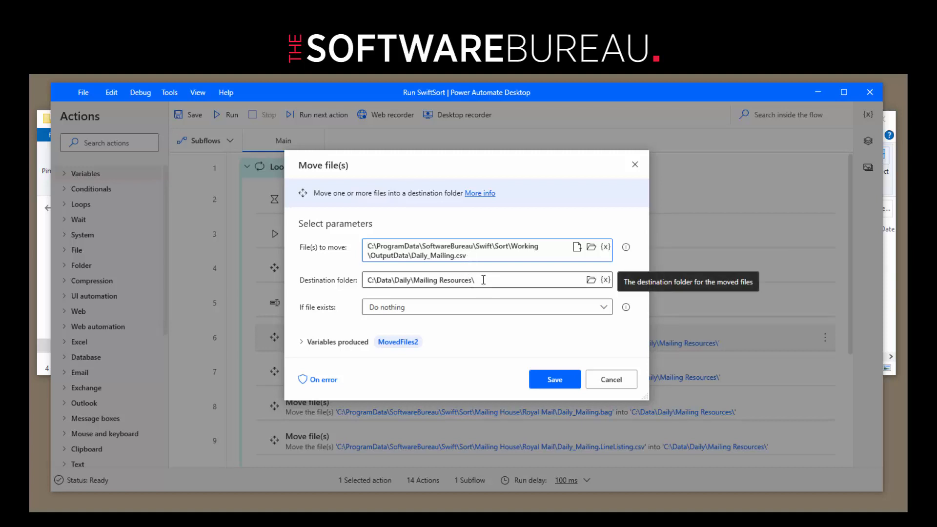
click(606, 381)
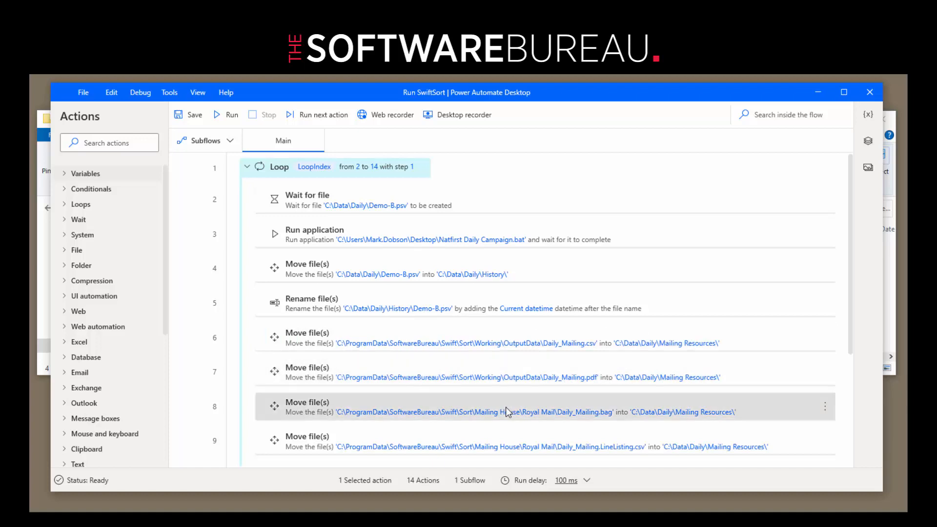
scroll(506, 407, down, 3)
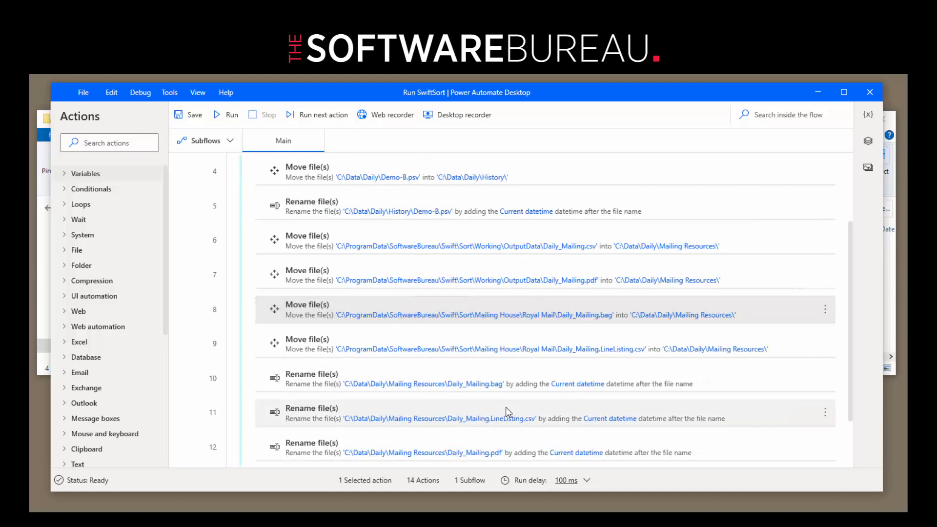
scroll(501, 349, down, 2)
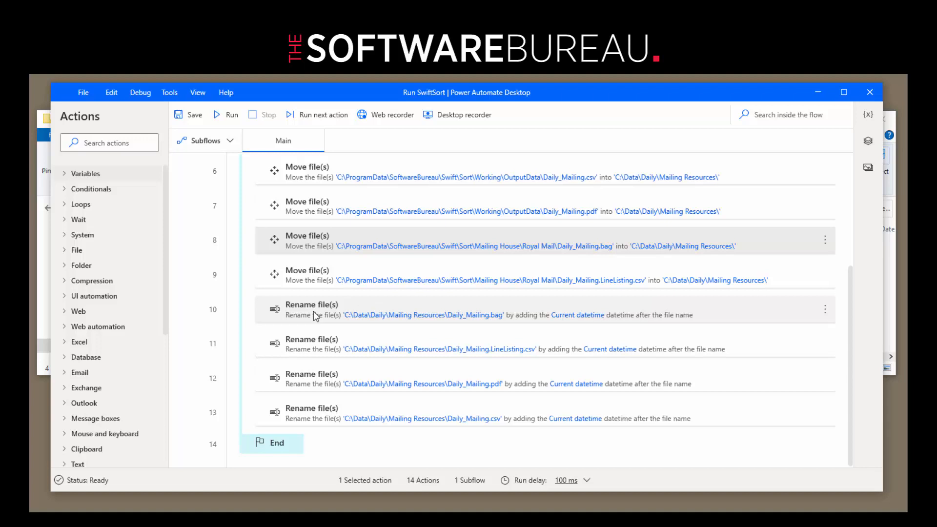
double_click(410, 310)
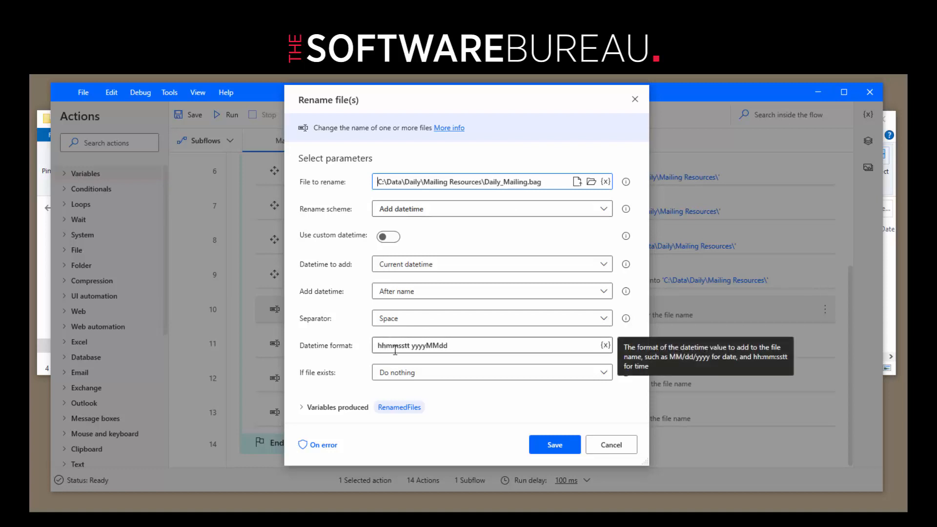
click(611, 445)
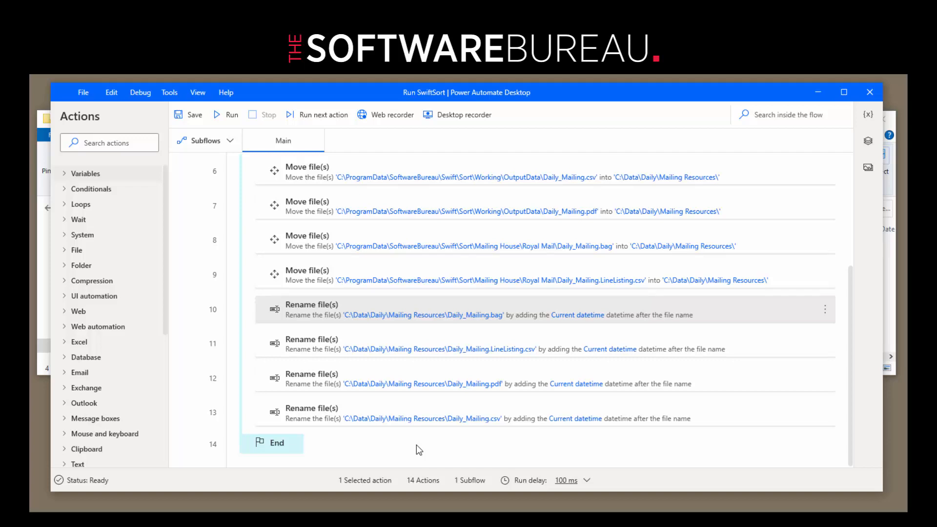
Run the flow and move its window down to uncover the Daily, History and Mailing Resources folder windows.
click(215, 116)
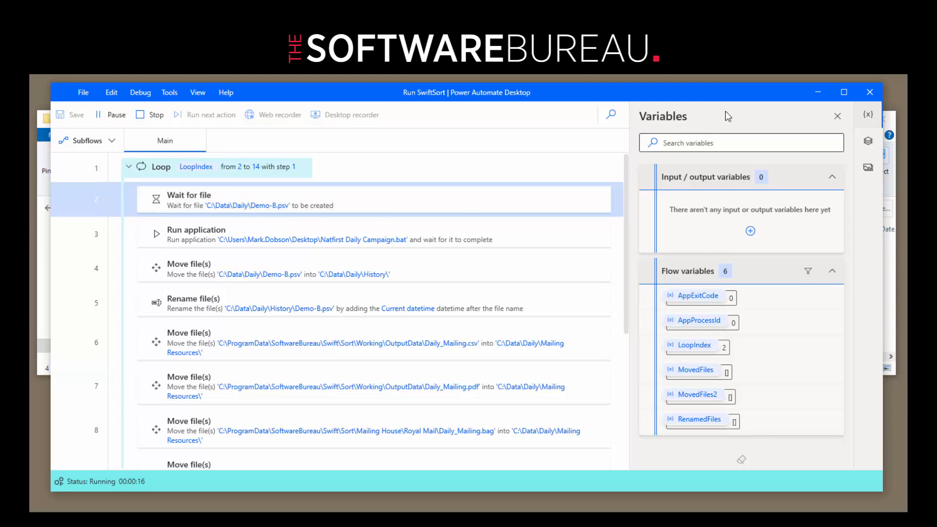
click(817, 91)
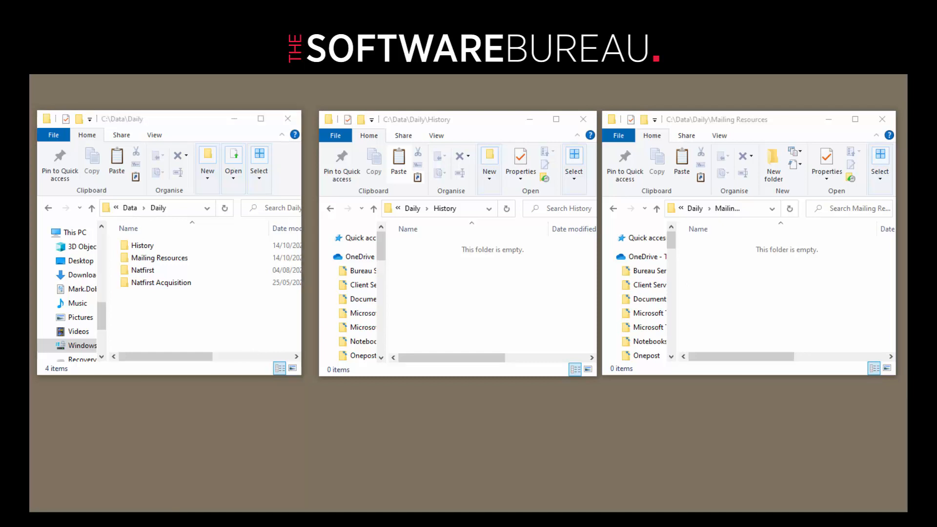
click(276, 513)
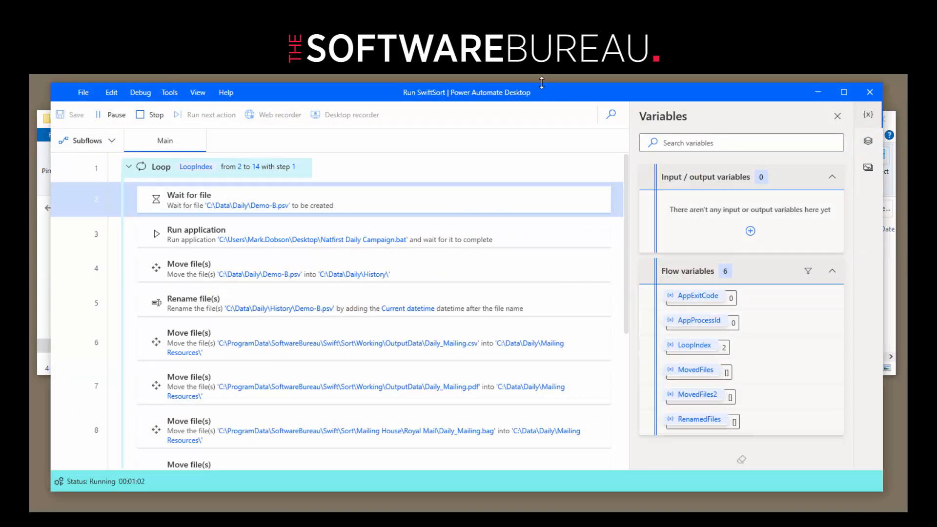
drag(542, 82, 430, 324)
Paste Demo-B.psv into the C:\Data\Daily folder and raise the flow window to watch its actions run.
click(171, 303)
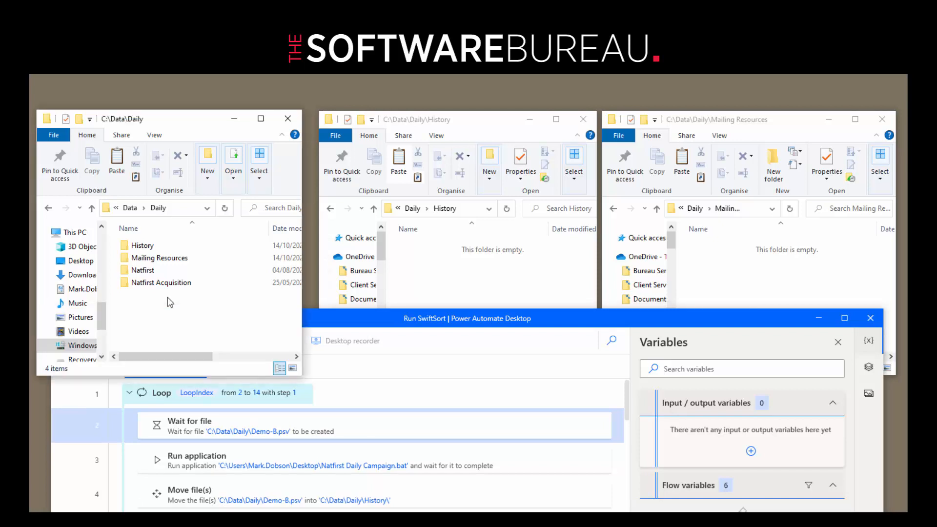
key(ctrl+v)
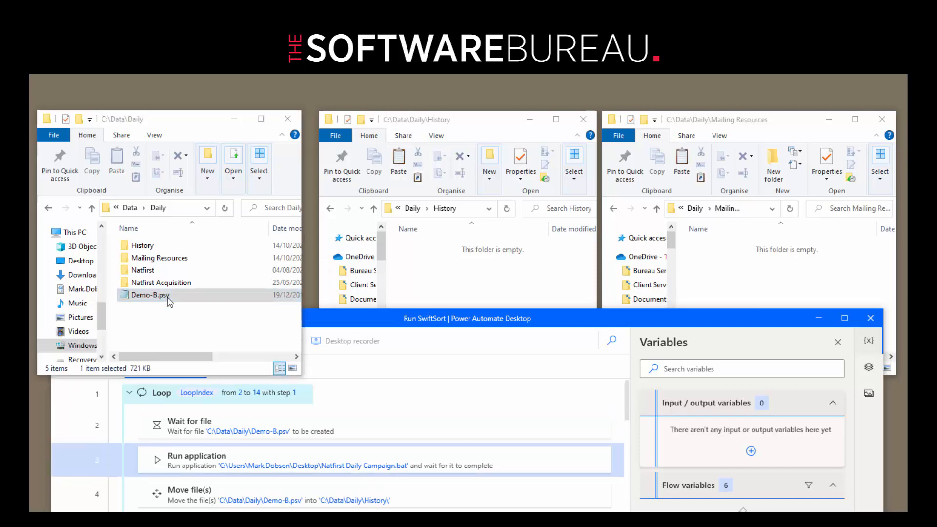
drag(531, 310, 530, 197)
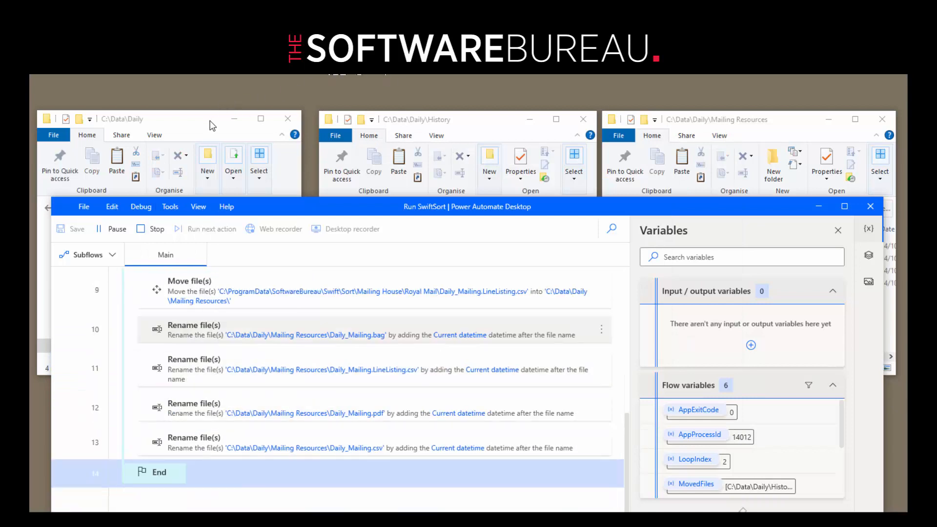
Bring the Daily, History and Mailing Resources folder windows forward to check the files moved and renamed by the flow.
click(212, 125)
click(485, 124)
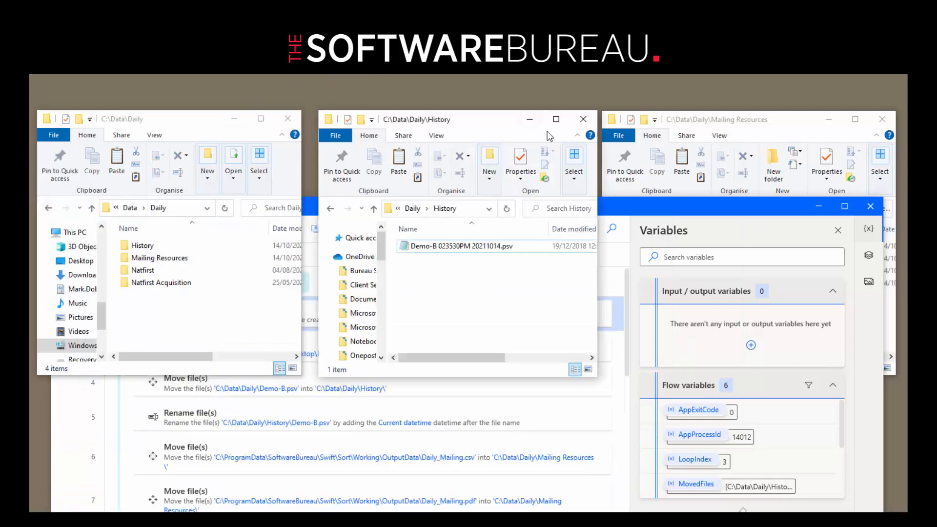
click(763, 120)
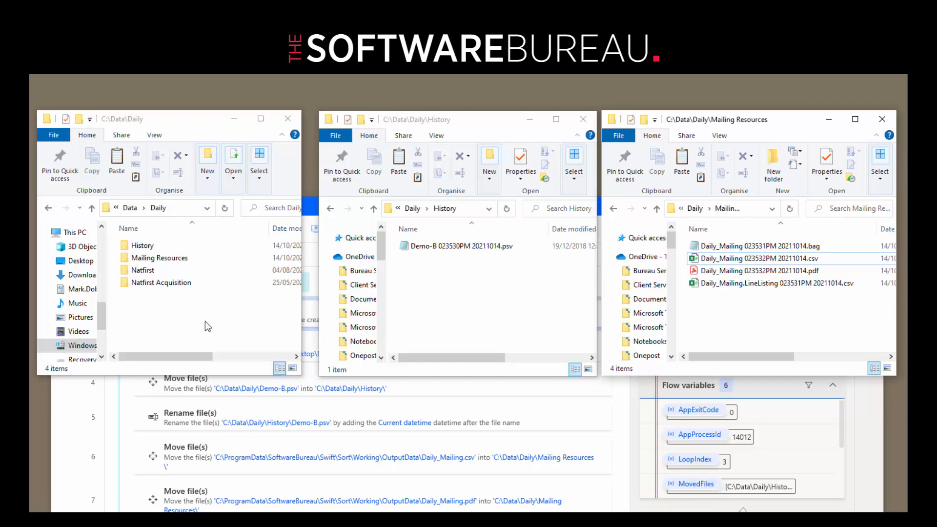
Paste Demo-B.psv into the C:\Data\Daily folder again to trigger another pass of the loop.
click(160, 312)
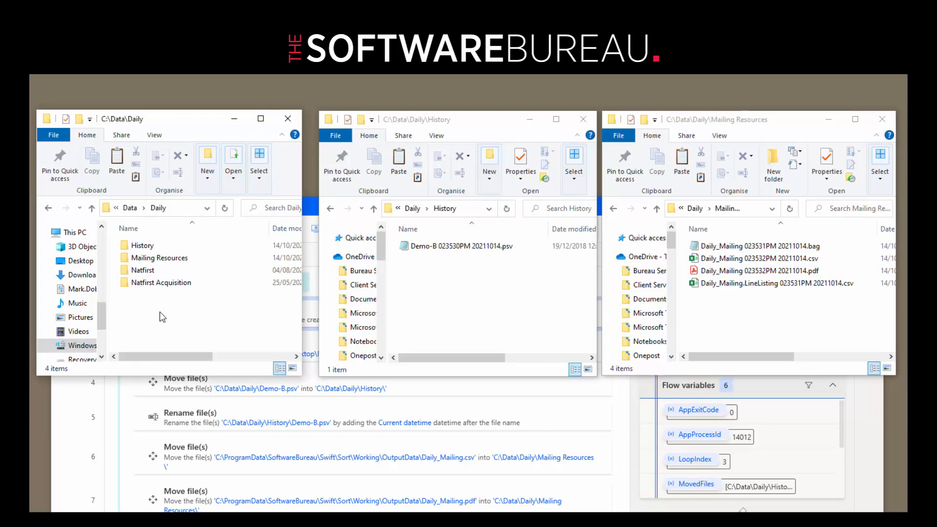
key(ctrl+v)
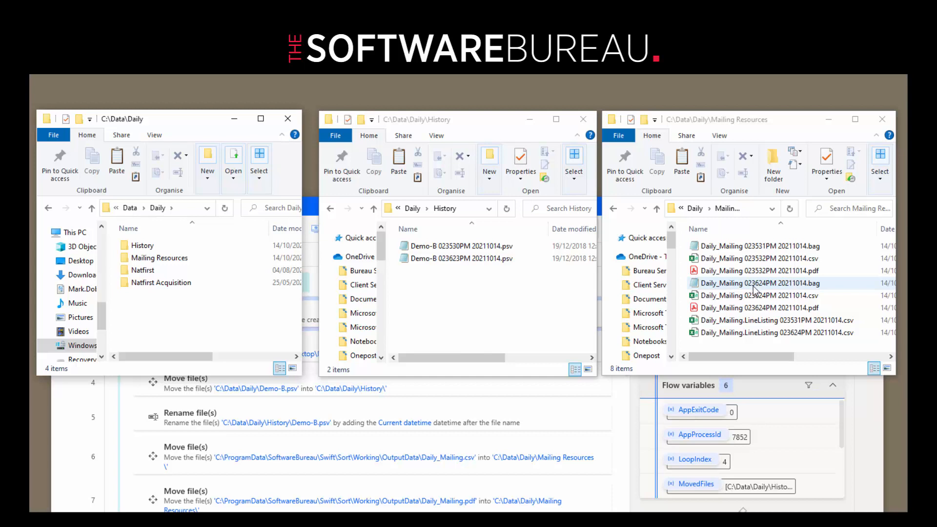
Return to the running flow in Power Automate Desktop and reposition its window to show the loop and run status.
click(635, 467)
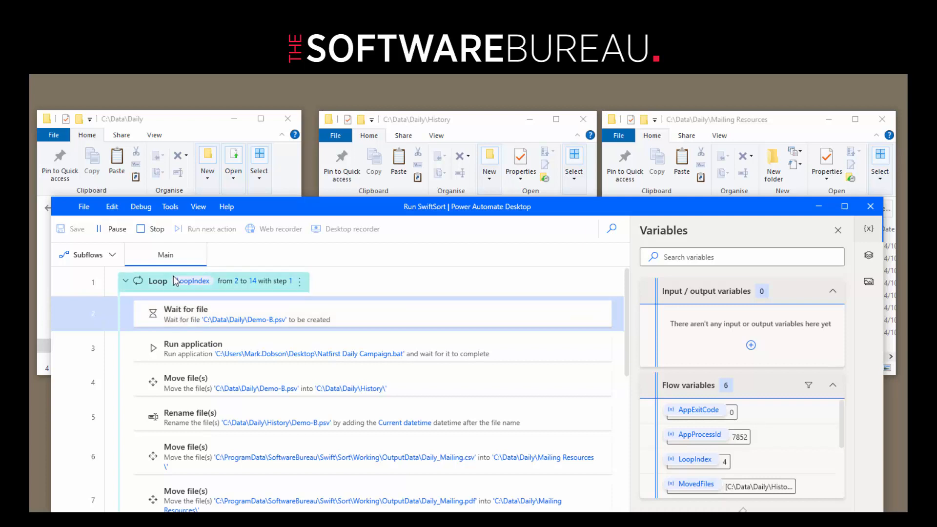
scroll(286, 388, down, 2)
scroll(284, 391, down, 2)
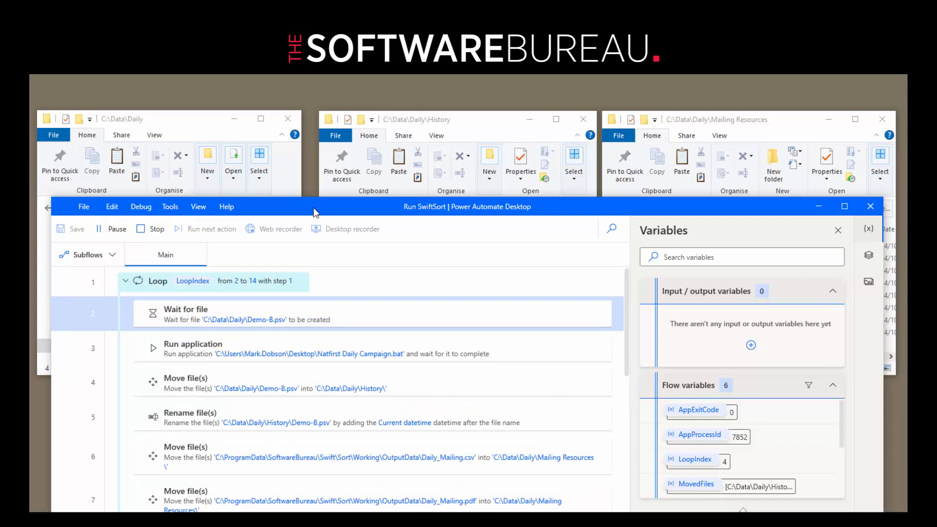
drag(313, 209, 306, 166)
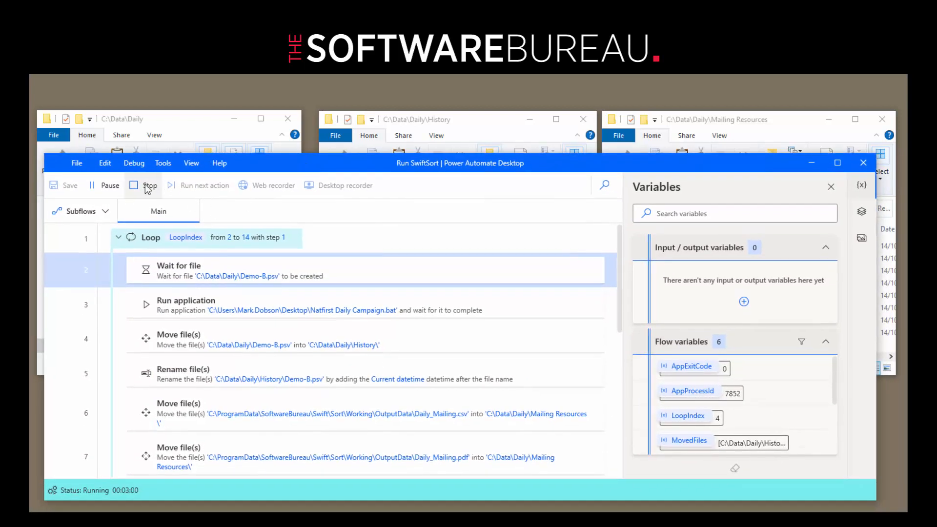